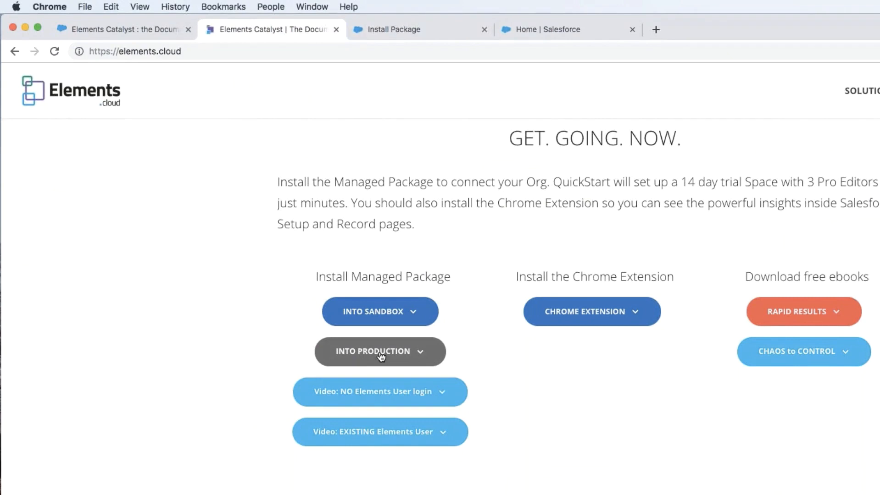
# Install the Elements Catalyst managed package into production for admins only, granting access to the third-party website api.q9elements.com.
pyautogui.click(380, 357)
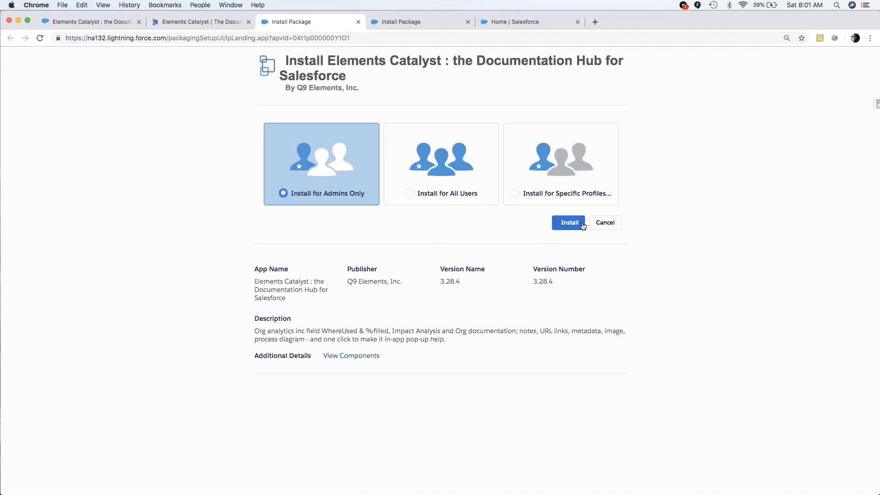
pyautogui.click(568, 224)
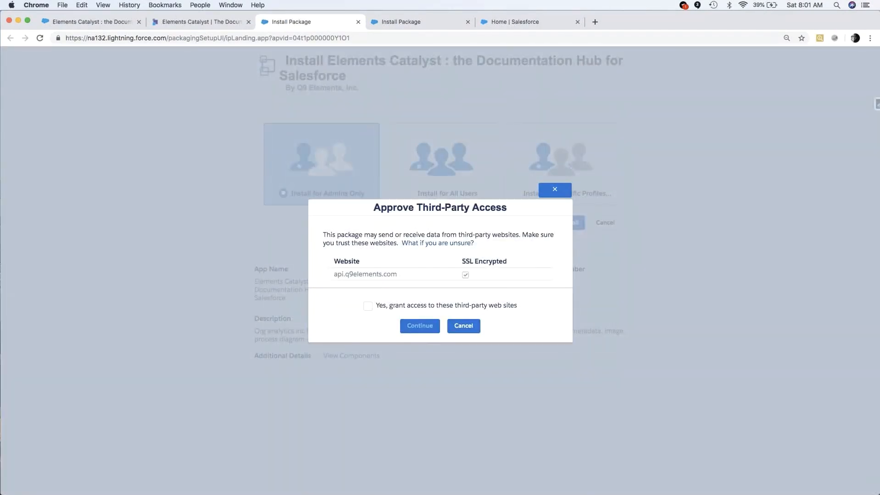
pyautogui.click(368, 306)
pyautogui.click(425, 328)
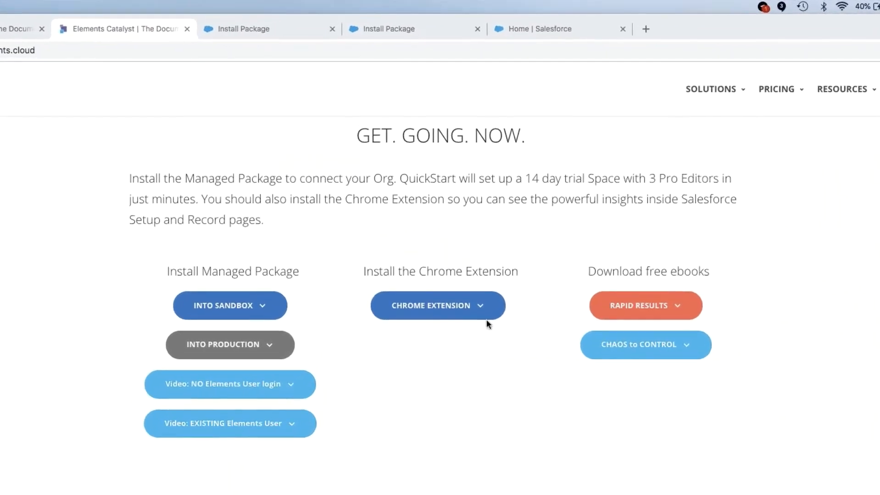
# Add the Elements.cloud Catalyst extension to Chrome from the Elements website's extension link.
pyautogui.click(427, 304)
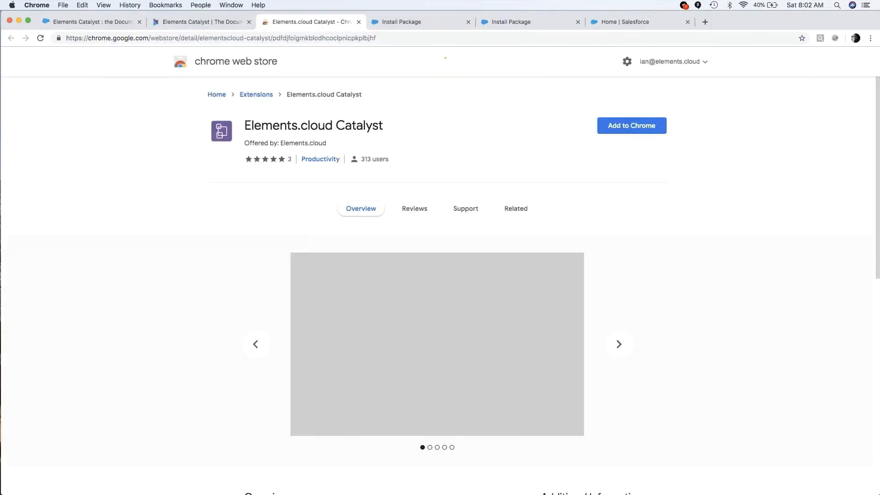
pyautogui.click(632, 125)
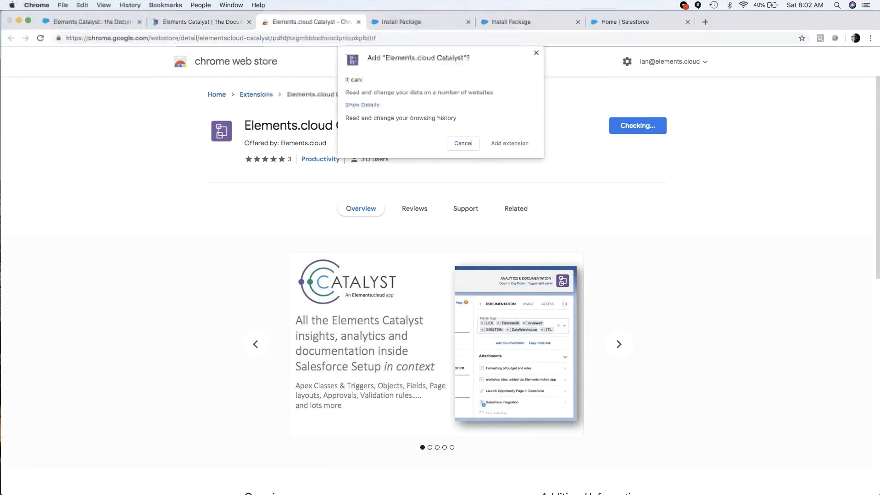
pyautogui.click(503, 145)
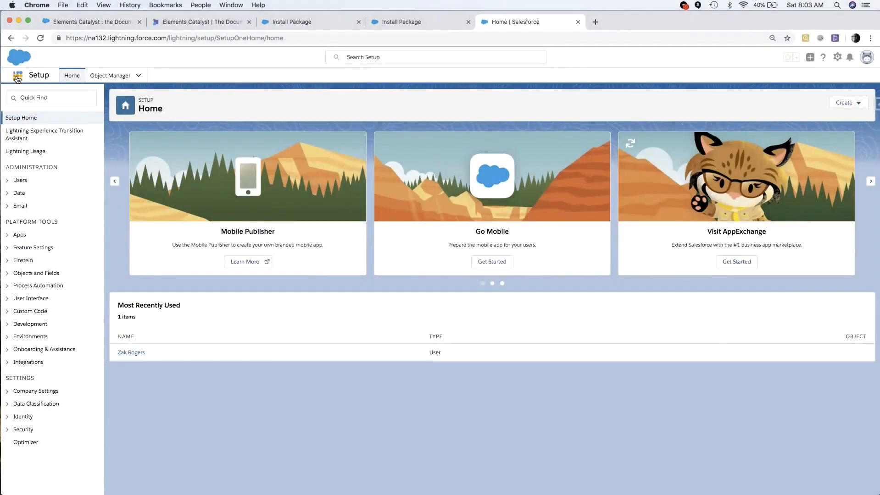
# Launch the Elements app in the Salesforce org and open Elements Settings.
pyautogui.click(17, 78)
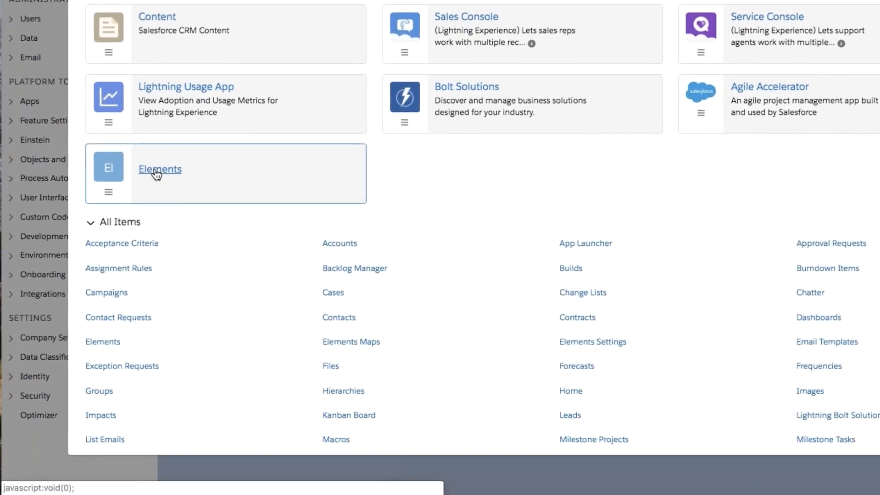
pyautogui.click(158, 170)
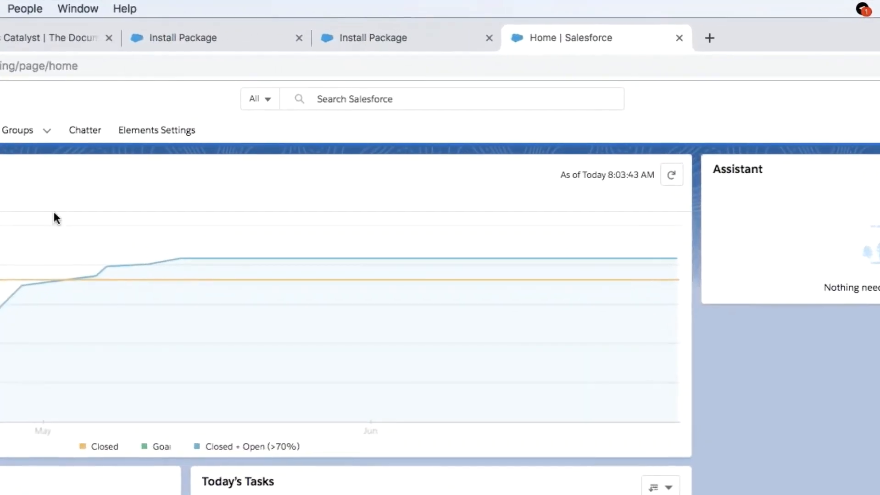
pyautogui.click(151, 132)
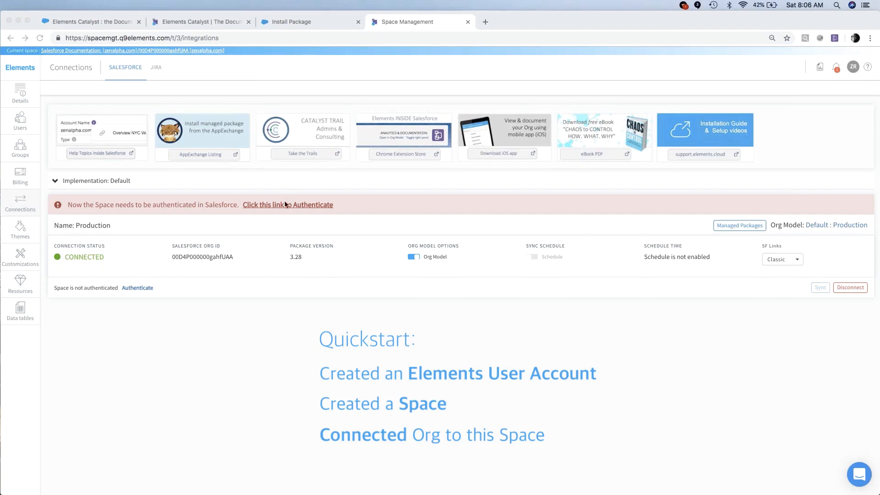
# Authenticate the Space in Salesforce and allow Elements access to the org.
pyautogui.click(285, 204)
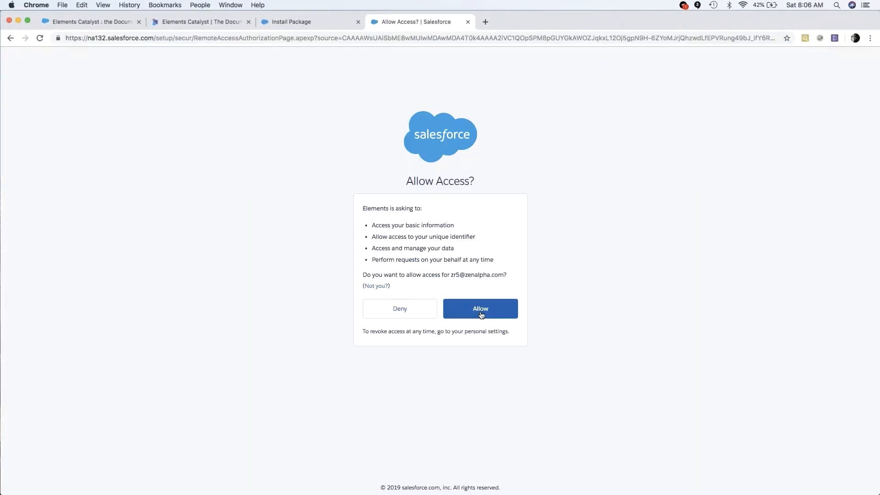
pyautogui.click(481, 311)
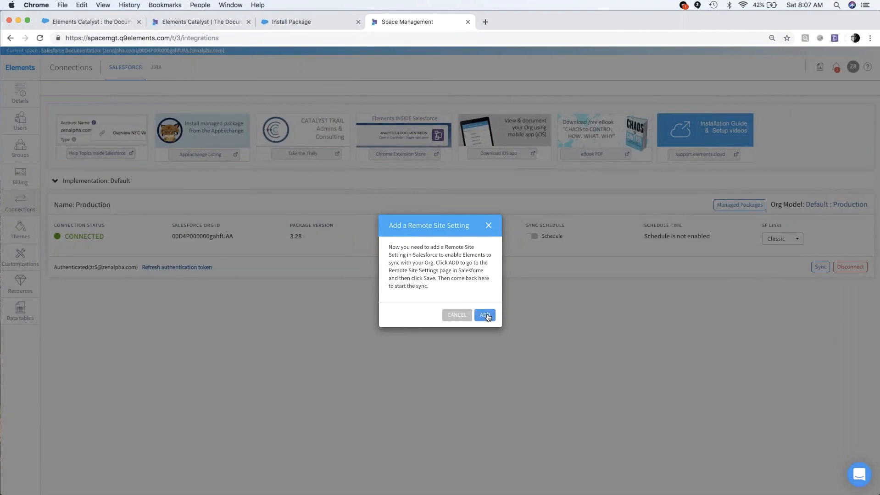
pyautogui.click(486, 316)
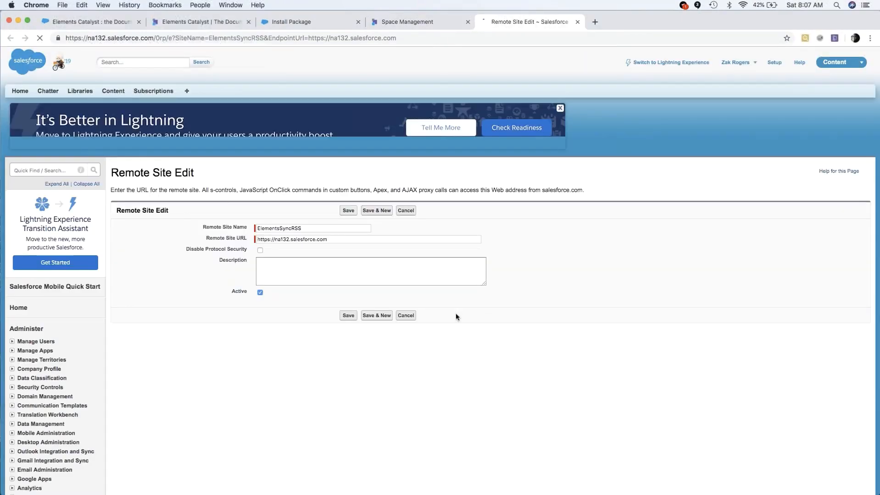
pyautogui.click(350, 316)
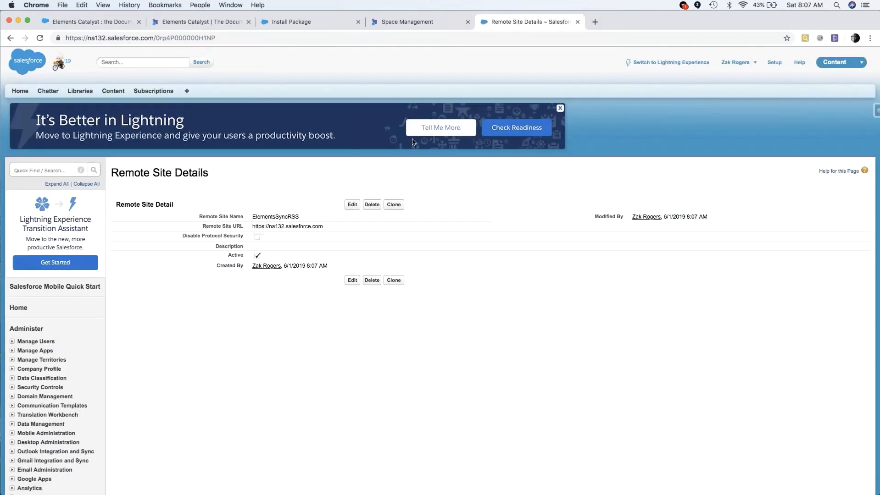
pyautogui.click(426, 24)
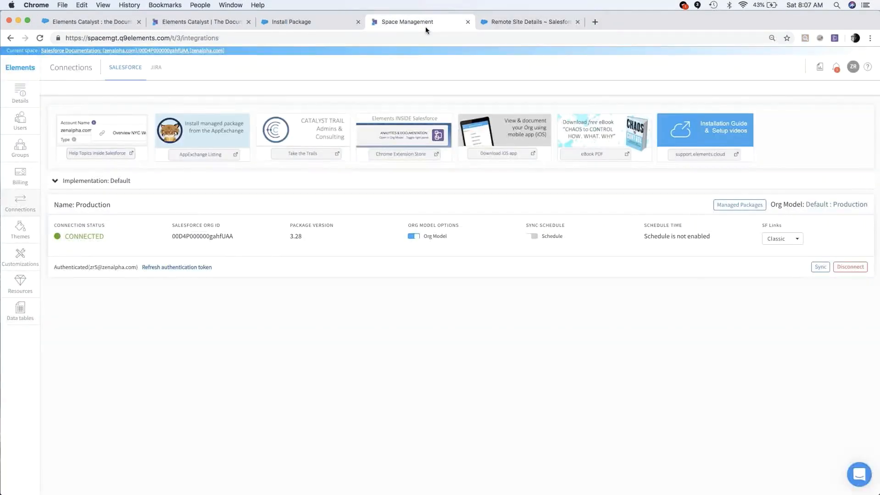
pyautogui.click(819, 270)
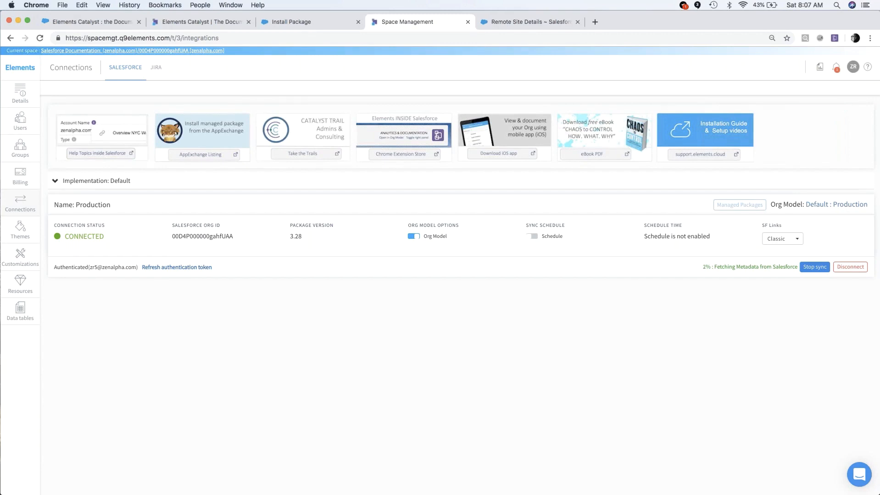
# Exit Space Management and log in to Elements with the saved Salesforce username.
pyautogui.click(852, 69)
pyautogui.click(811, 89)
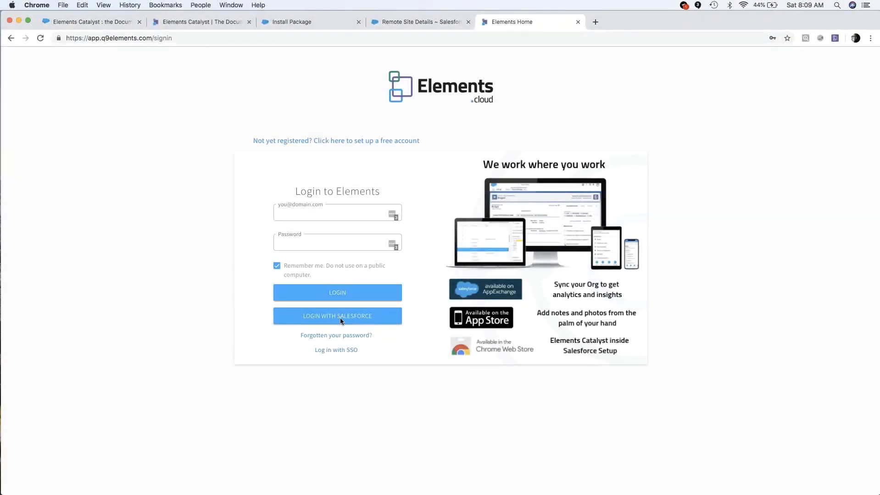
pyautogui.click(341, 317)
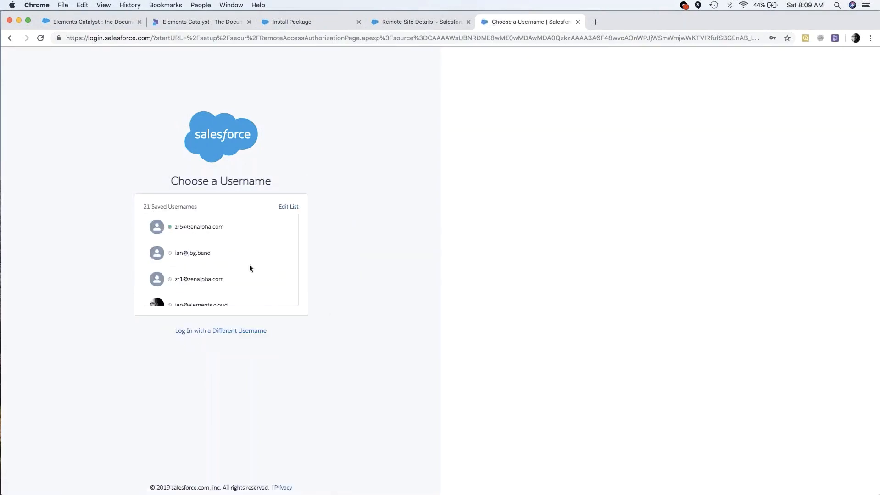
pyautogui.click(205, 235)
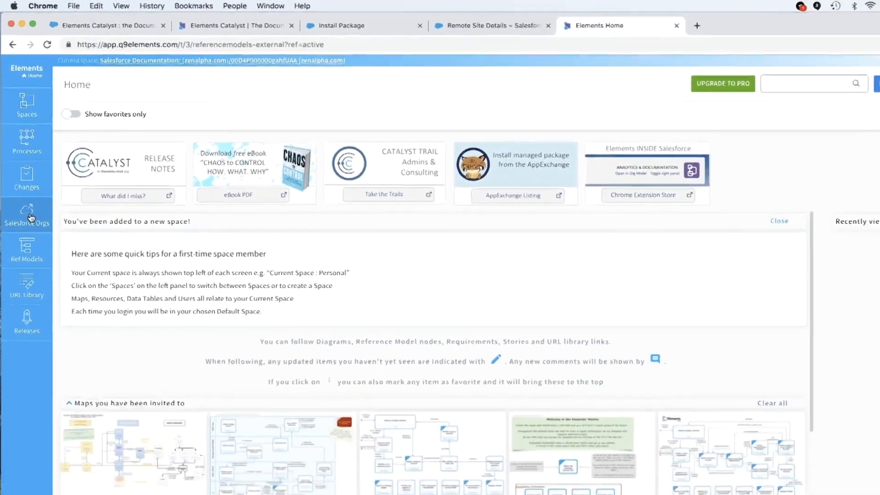
# Open the Default : Production Salesforce org model and look through its component summary and email templates.
pyautogui.click(40, 282)
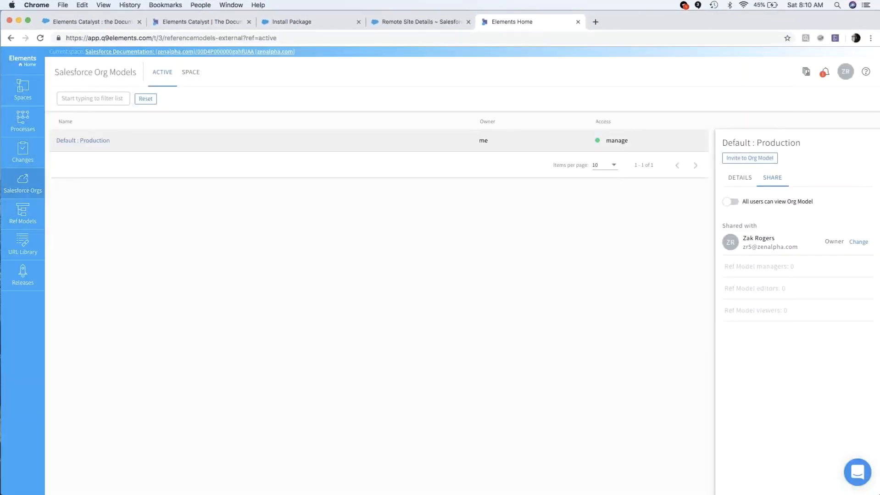
pyautogui.click(91, 145)
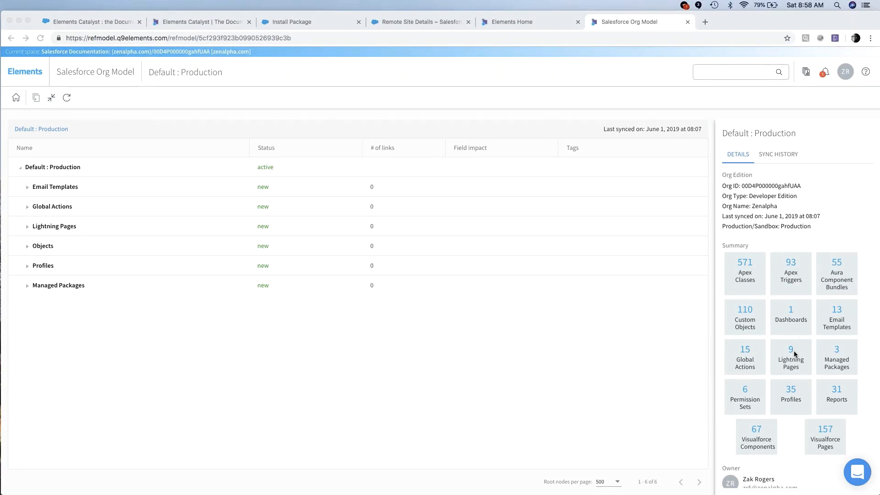
pyautogui.scroll(-3, 794, 351)
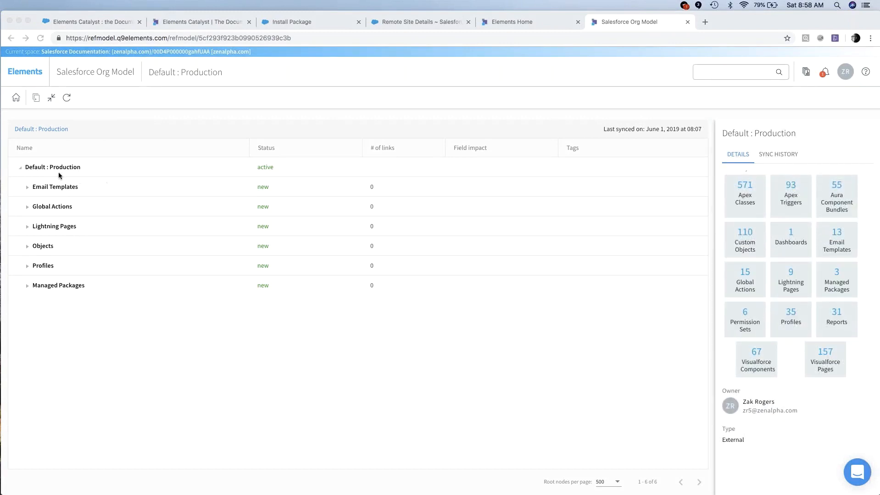
pyautogui.click(26, 188)
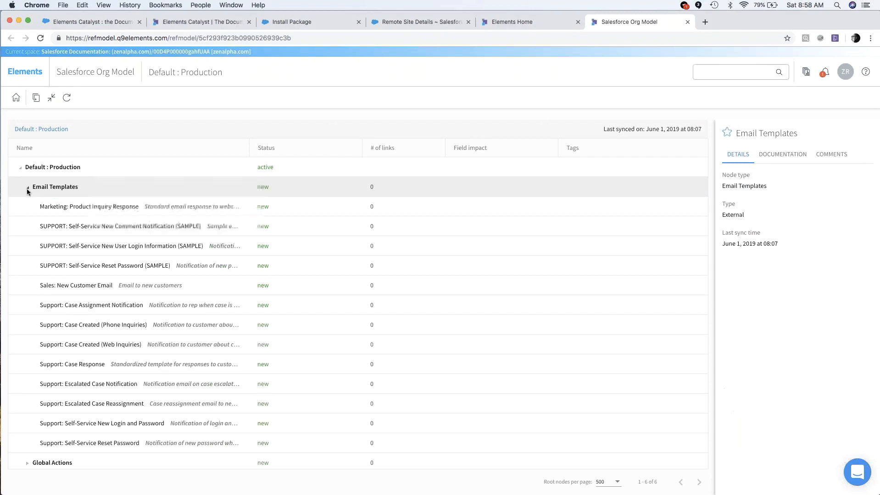
pyautogui.click(27, 188)
# Expand the standard objects in the org model and review the Account object's summary, record count and field impact.
pyautogui.click(28, 246)
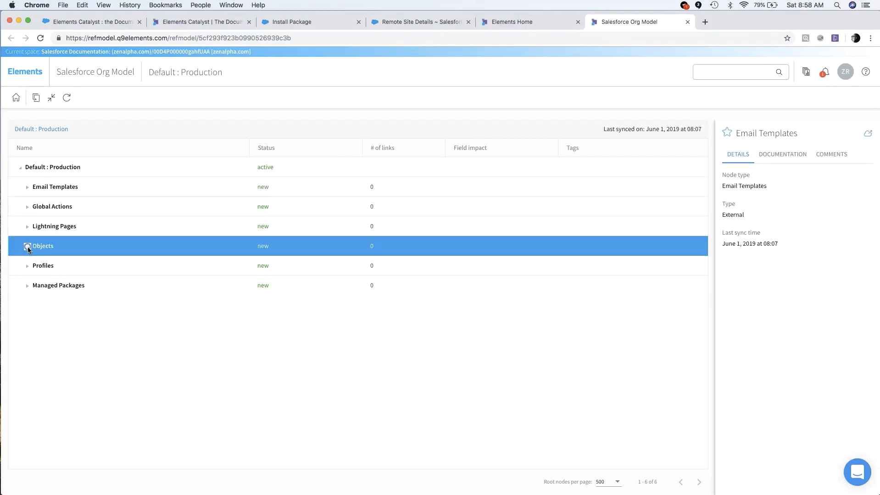
pyautogui.click(35, 266)
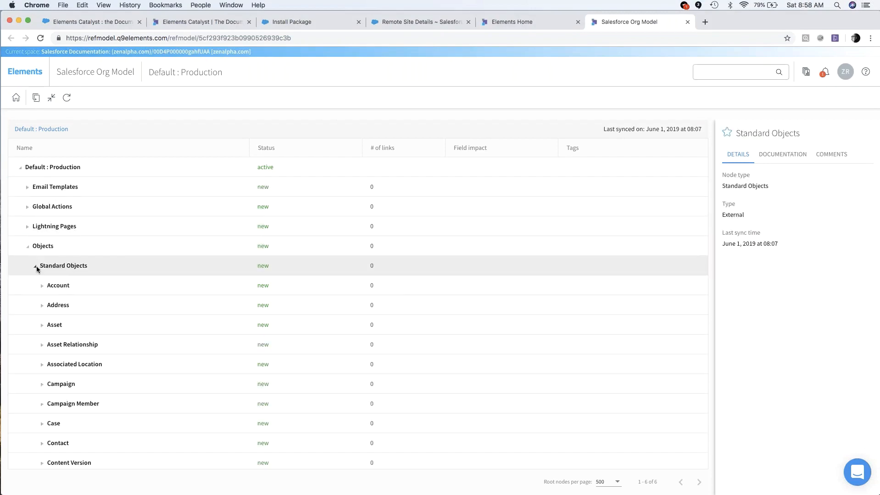
pyautogui.click(60, 285)
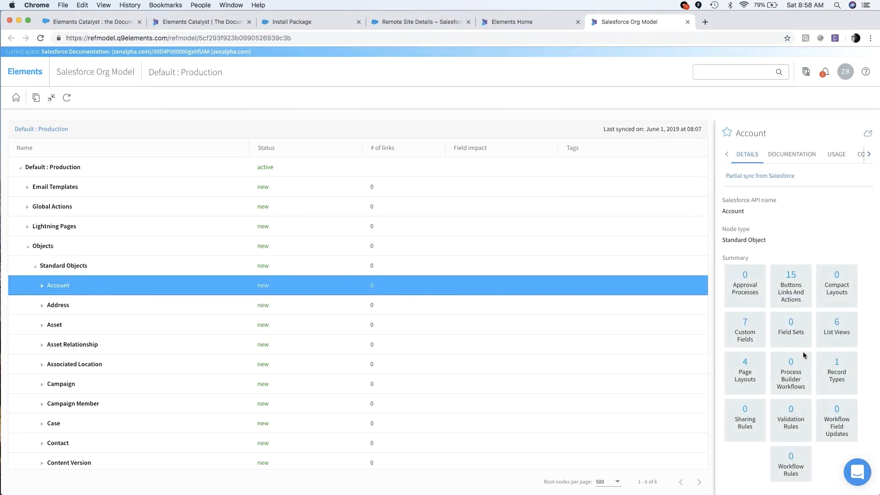
pyautogui.scroll(-3, 803, 356)
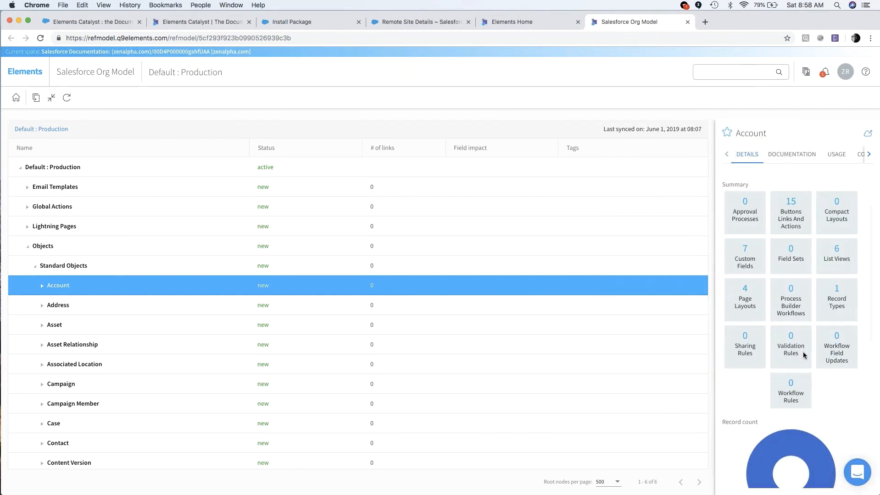
pyautogui.scroll(-7, 803, 355)
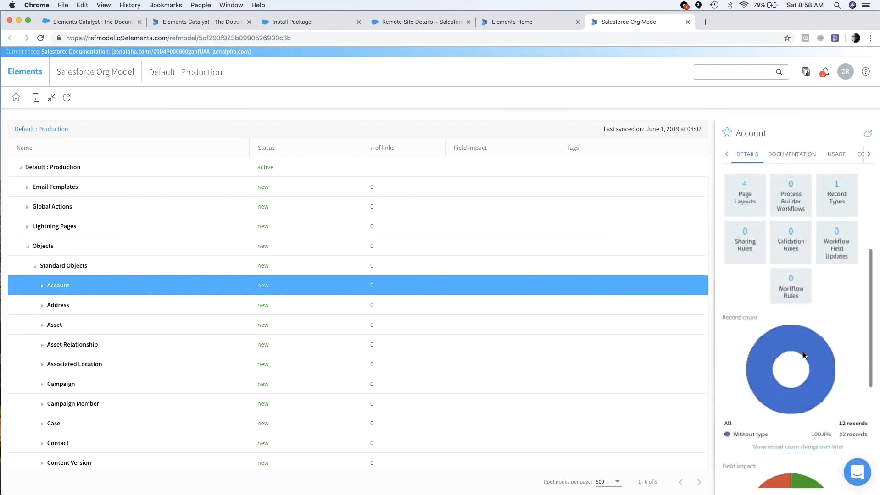
pyautogui.scroll(-4, 791, 432)
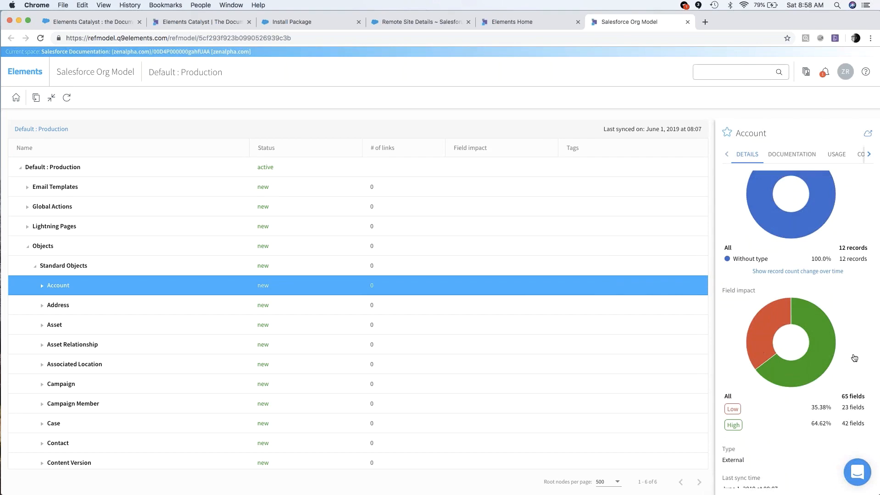
# Examine the full data population statistics by field for the Account object, then close them.
pyautogui.click(837, 156)
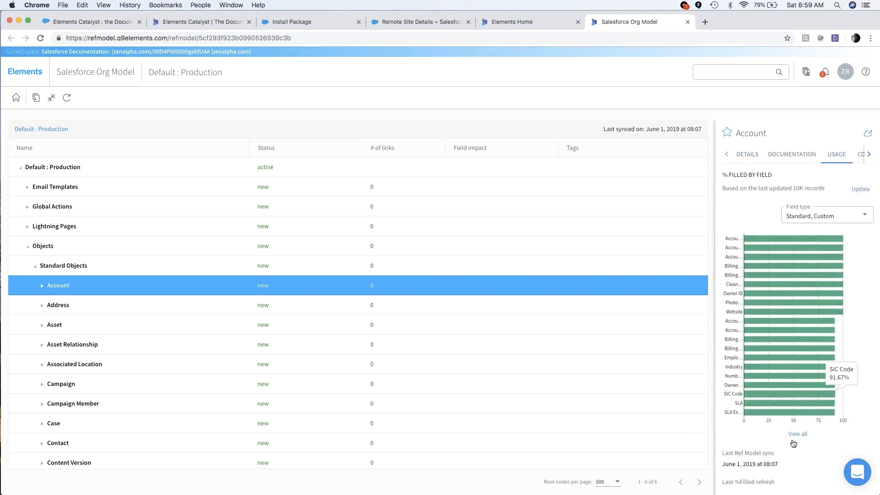
pyautogui.click(797, 434)
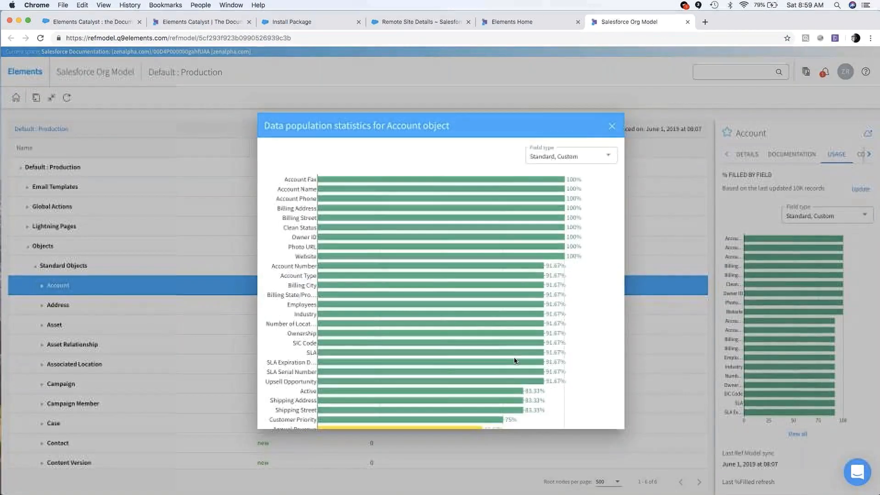
pyautogui.scroll(-15, 439, 365)
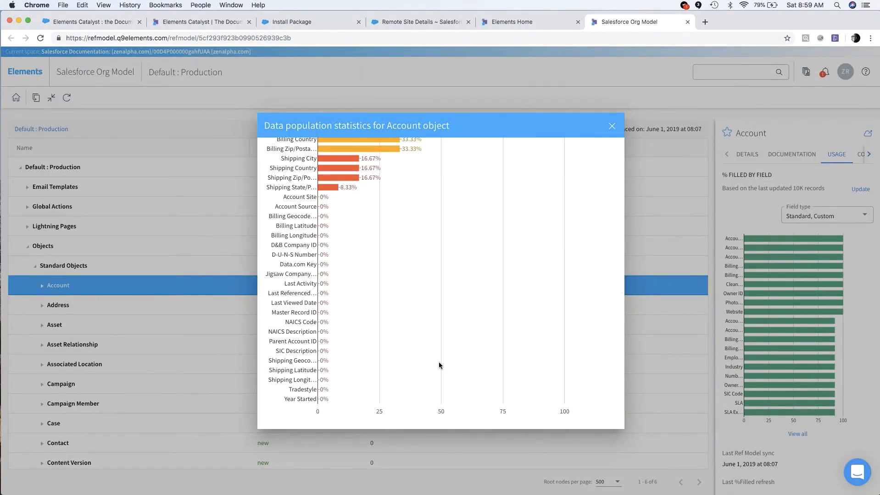
pyautogui.scroll(8, 438, 365)
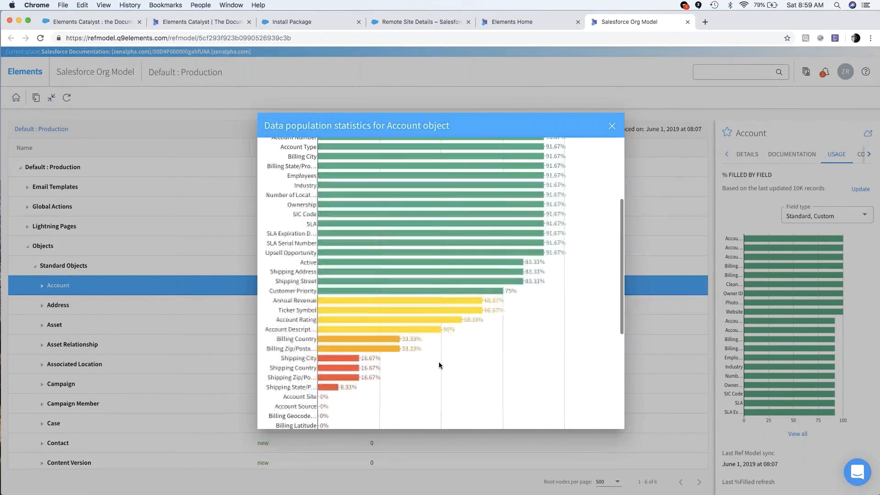
pyautogui.click(612, 127)
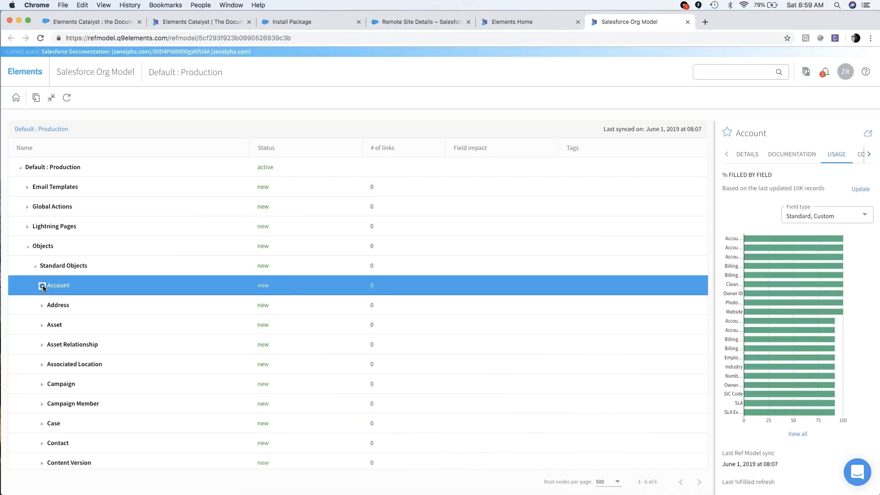
# Expand the Account object's fields in the org model and review the field impact ratings.
pyautogui.click(41, 286)
pyautogui.click(50, 386)
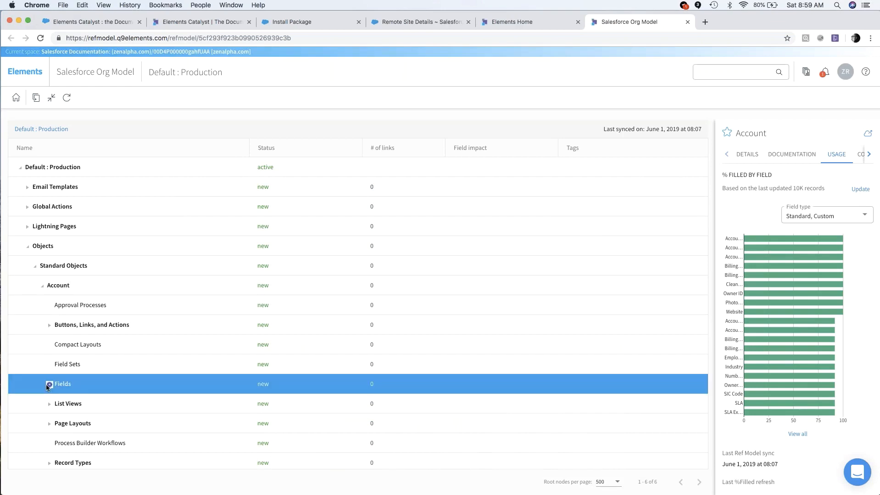
pyautogui.scroll(-4, 126, 397)
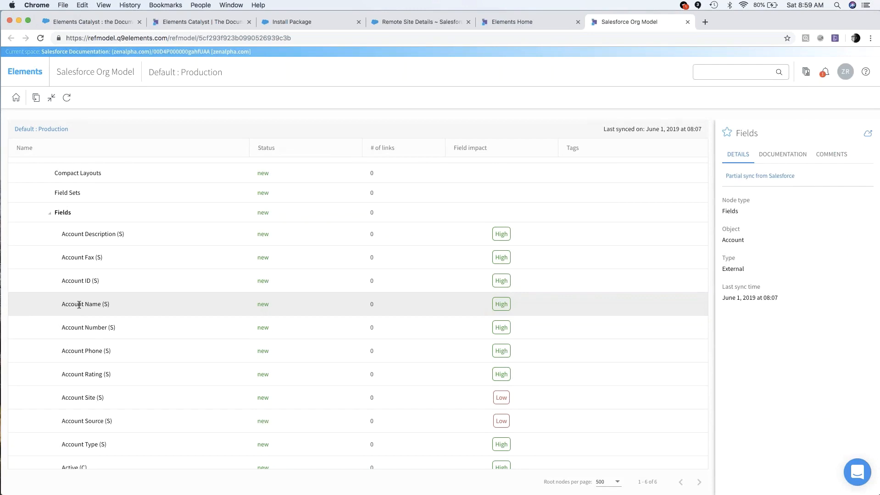
# Review the Account Name field's details, documentation and usage in the org model, including the email templates where it is used.
pyautogui.click(79, 305)
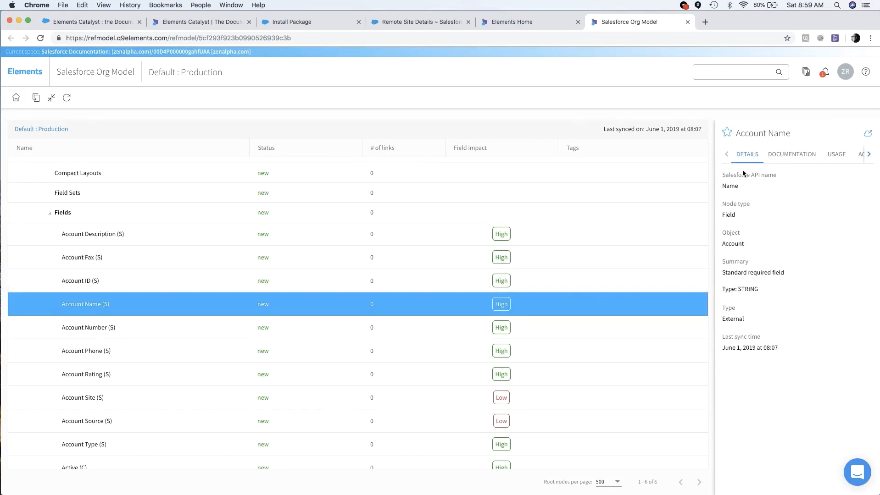
pyautogui.click(796, 159)
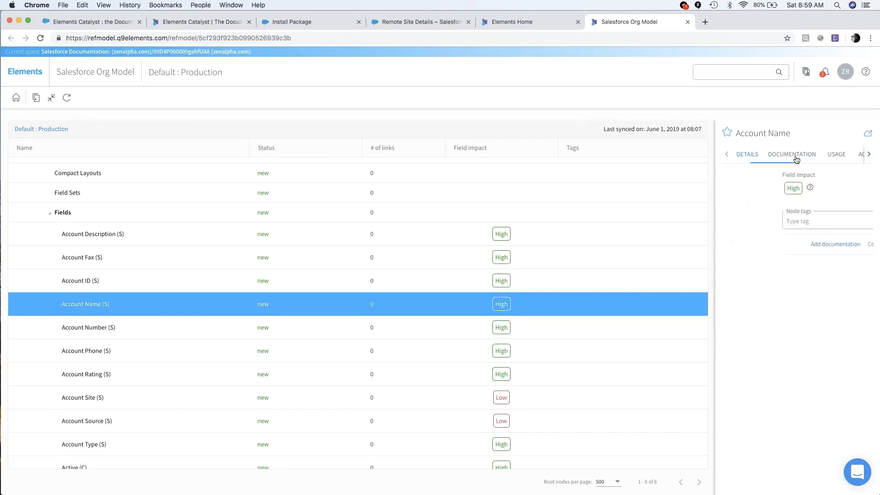
pyautogui.click(832, 157)
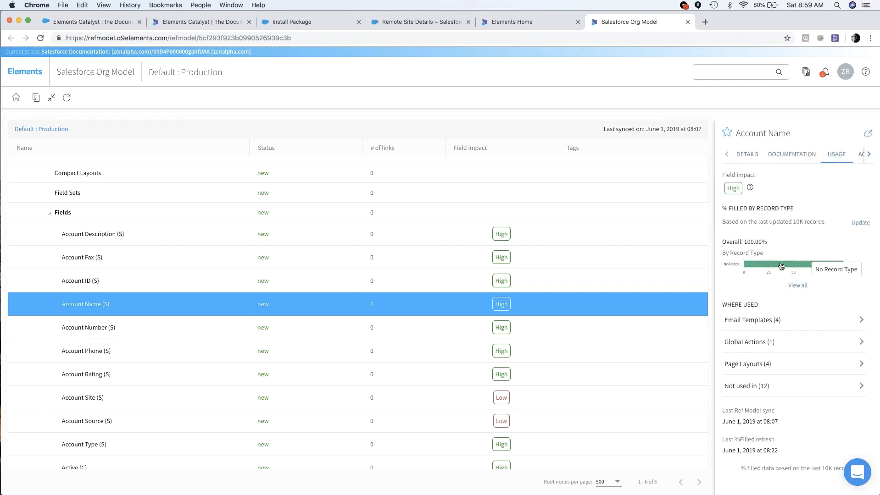
pyautogui.click(861, 322)
pyautogui.click(860, 321)
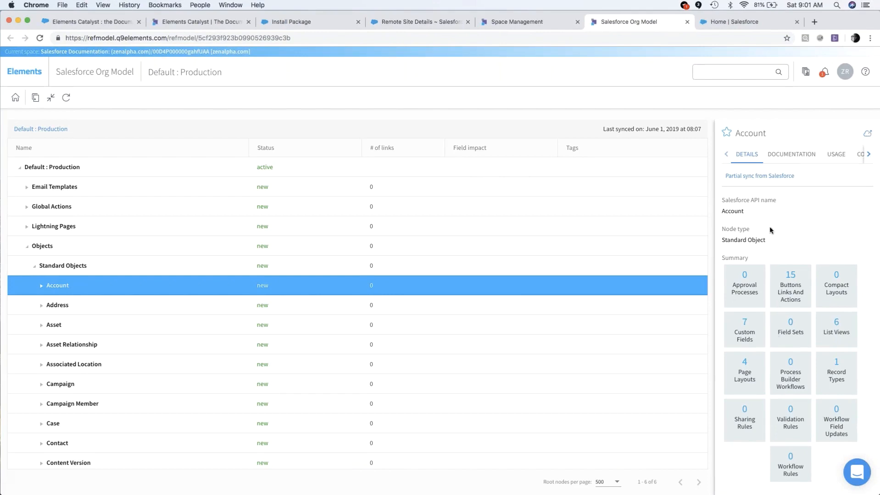
# Launch Salesforce Setup for the Account object from the org model, show the Catalyst analytics panel there and review its component summary and record count.
pyautogui.click(867, 134)
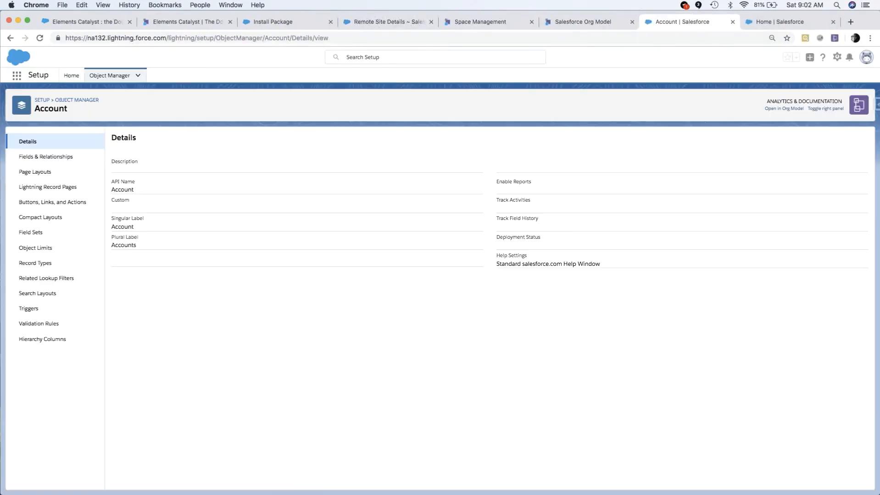
pyautogui.click(825, 110)
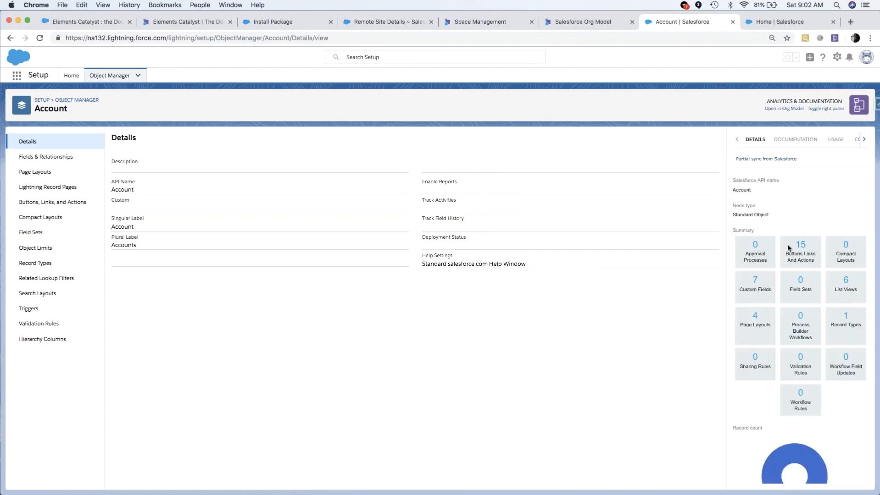
pyautogui.scroll(-3, 785, 326)
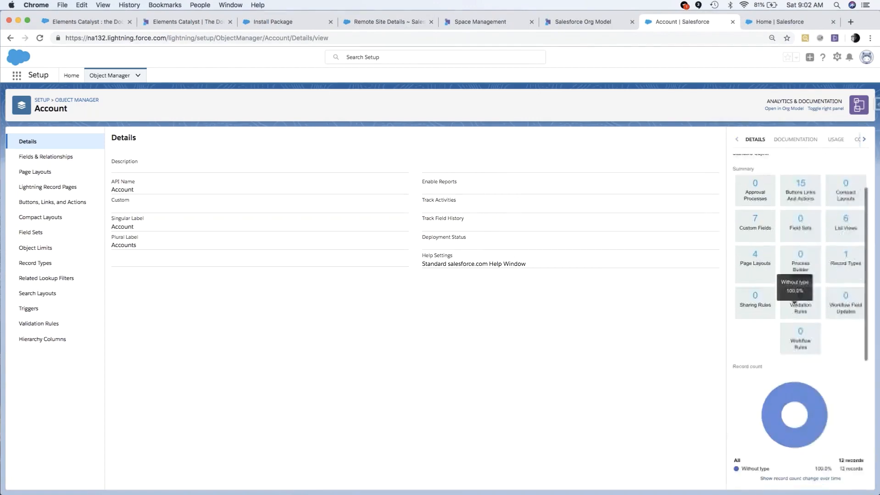
pyautogui.scroll(2, 794, 301)
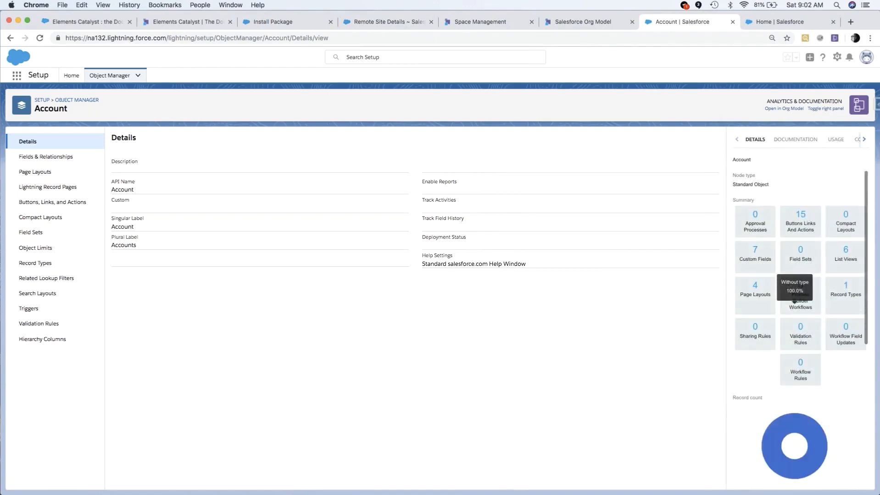
# Open the Account Source field from the Account object's Fields & Relationships in Setup and examine its usage in the Catalyst panel.
pyautogui.click(28, 158)
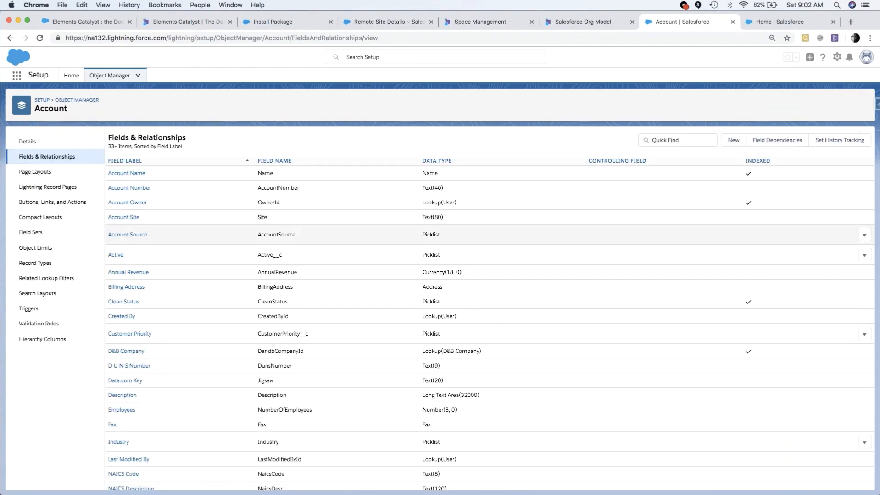
pyautogui.click(125, 238)
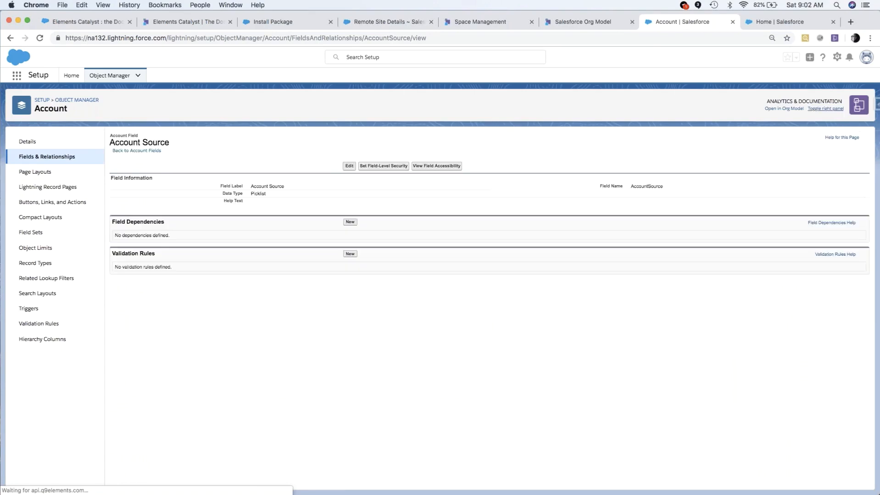
pyautogui.click(832, 110)
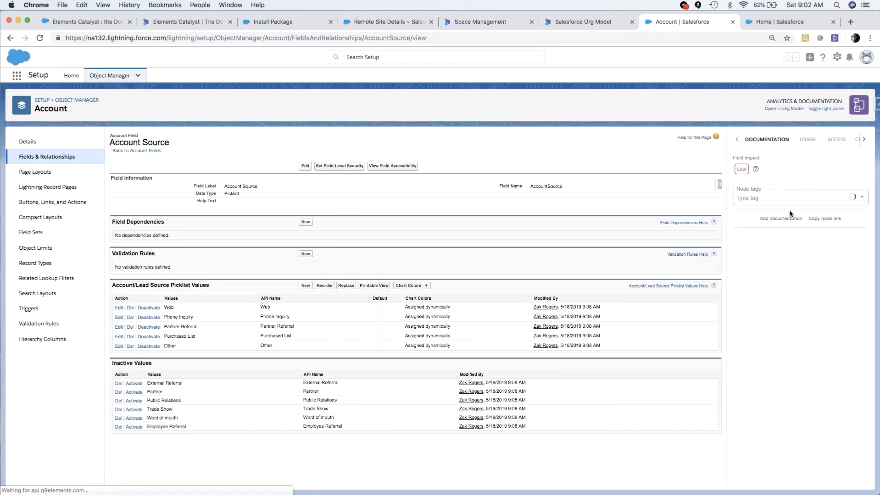
pyautogui.click(808, 140)
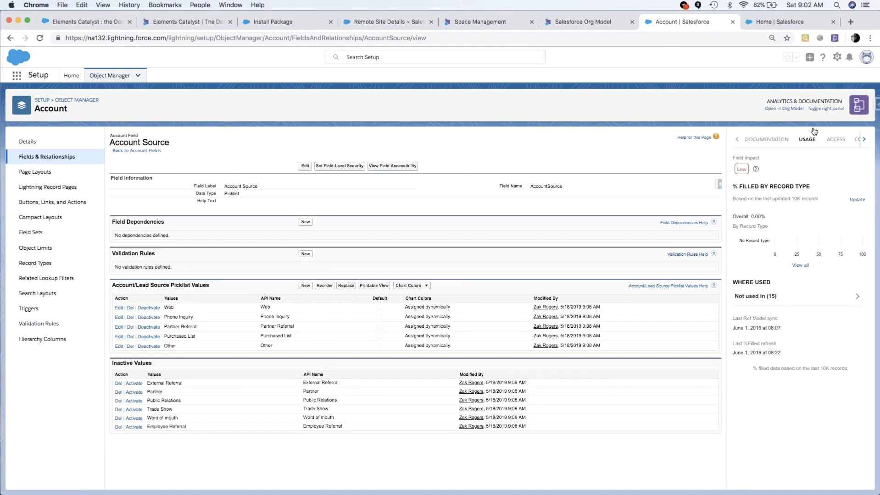
# Open the Elements Catalyst Chrome extension's options.
pyautogui.click(834, 39)
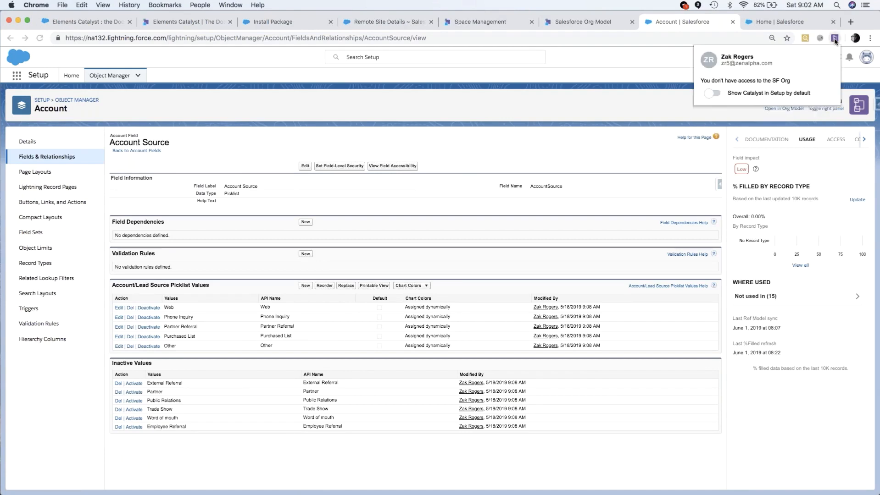